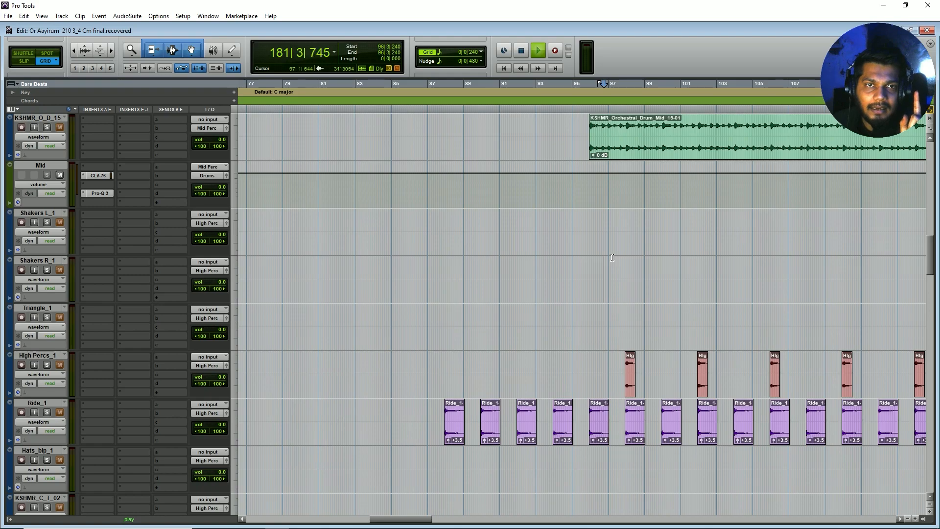
Mark out the electric guitar clips and the pad clips in the timeline to review these two track groups.
scroll(547, 262, up, 5)
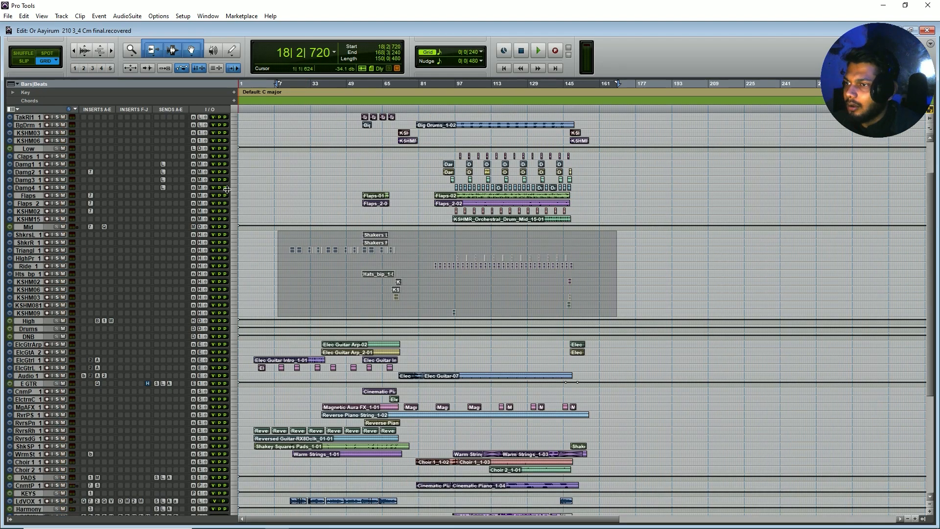
scroll(321, 193, down, 2)
drag(618, 311, 308, 351)
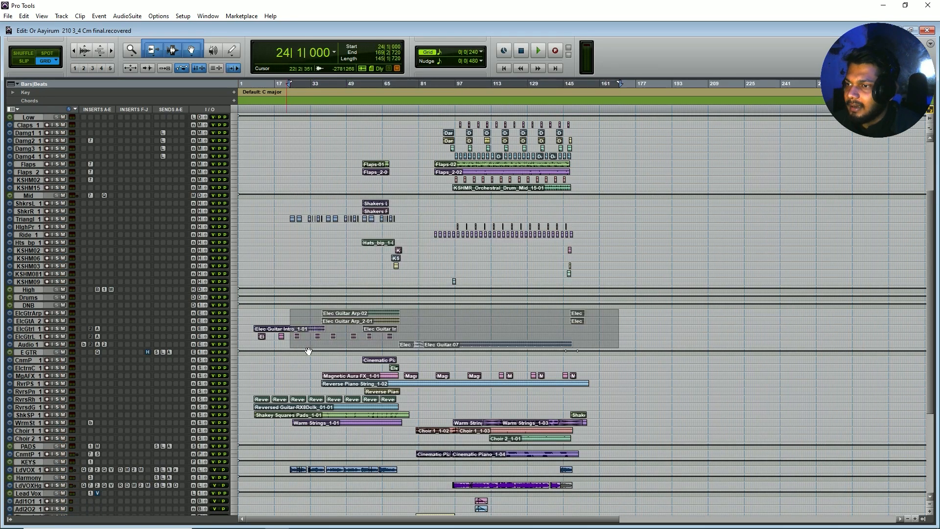
drag(658, 357, 341, 422)
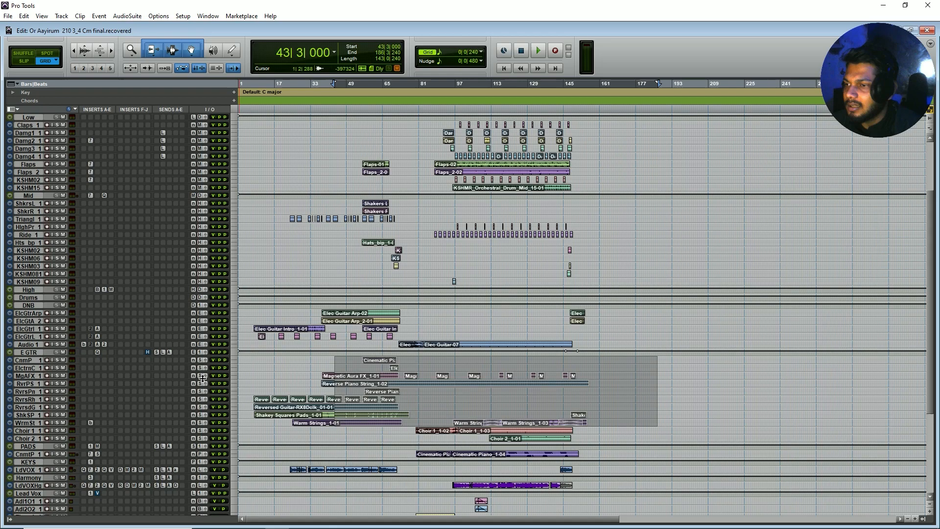
scroll(601, 422, down, 2)
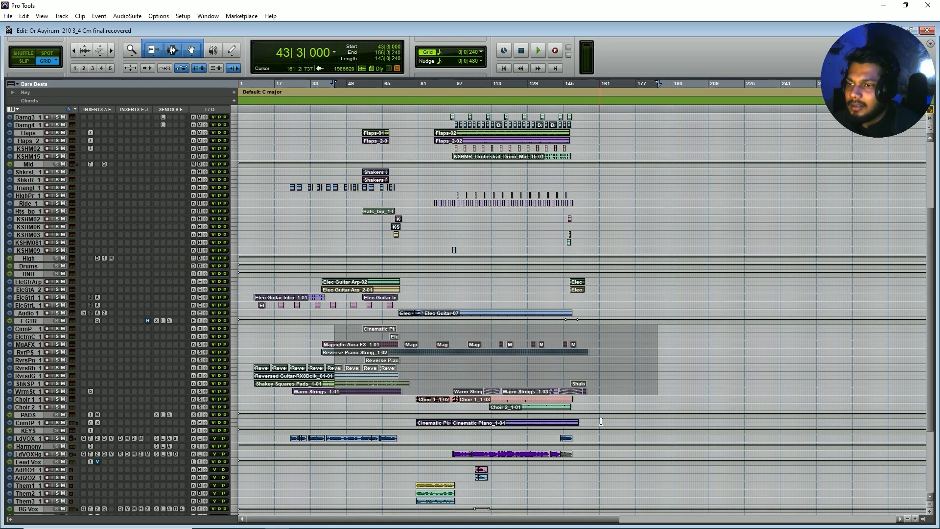
Mark out the lead vocal, backing vocal and effects return tracks in the timeline to review these groups.
click(601, 422)
scroll(402, 445, down, 1)
drag(286, 430, 569, 458)
drag(387, 460, 509, 503)
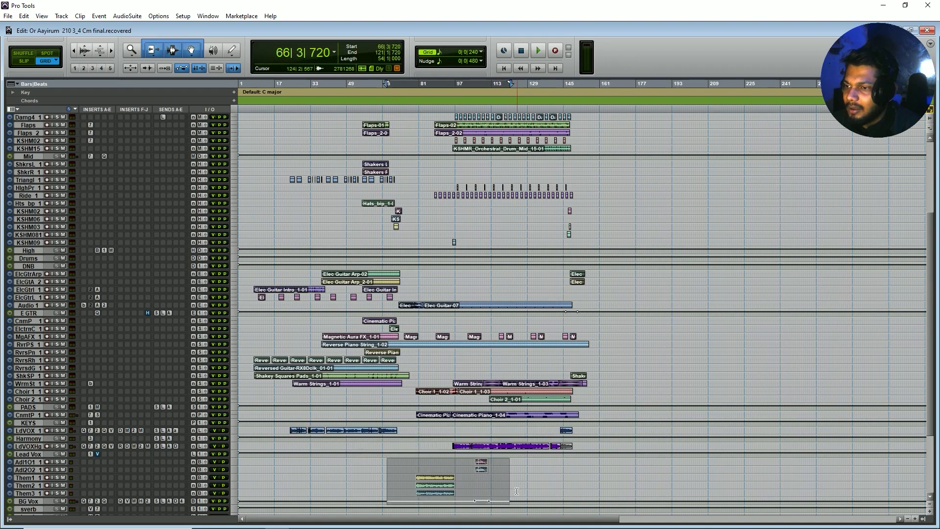
scroll(291, 428, down, 5)
drag(264, 425, 596, 462)
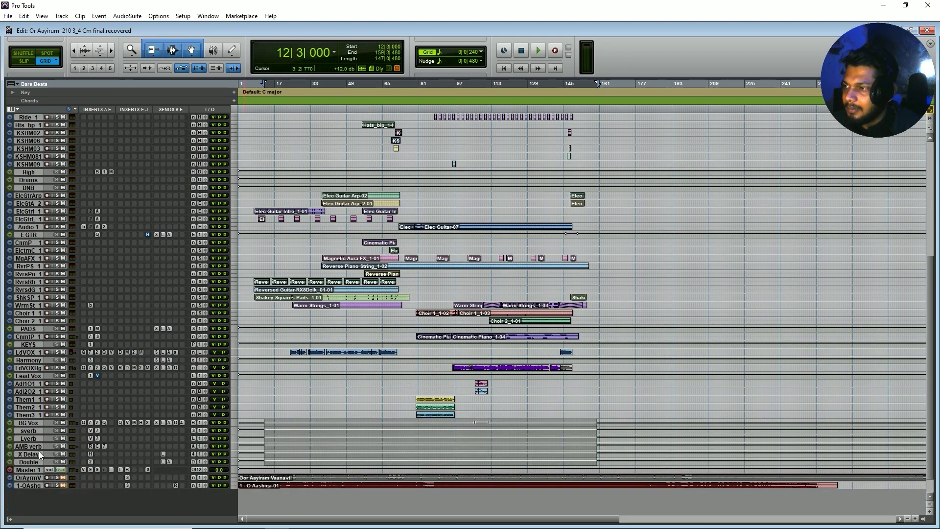
Select the Bass bus near the start of the session and enlarge all the track heights by three steps.
scroll(39, 456, up, 13)
click(33, 133)
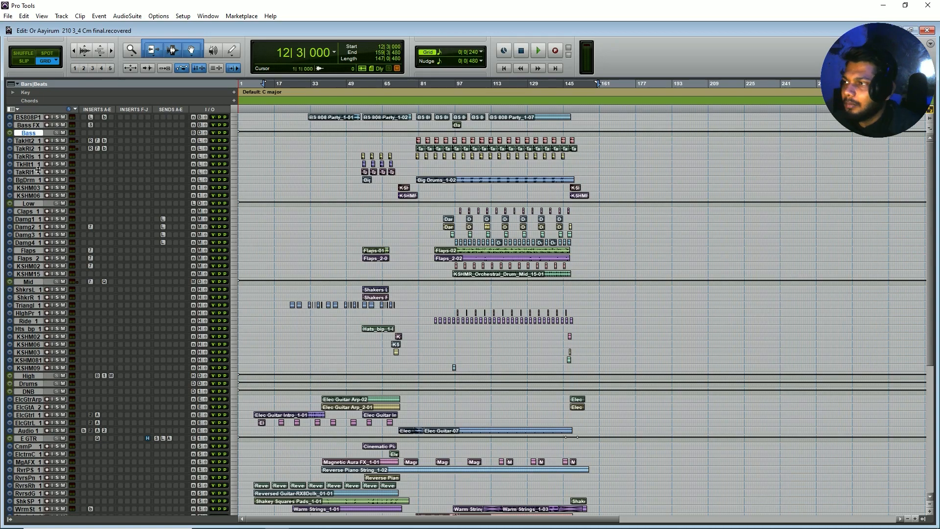
key(alt+super+Up)
key(alt+super+Up)
key(alt+super+Up)
Solo the low percussion tracks from Taiko Hit 2_1 to KSHMR_O_D_06, play from bar 95 and select the Low bus.
click(40, 261)
scroll(44, 274, down, 4)
shift+click(41, 380)
alt+shift+click(48, 389)
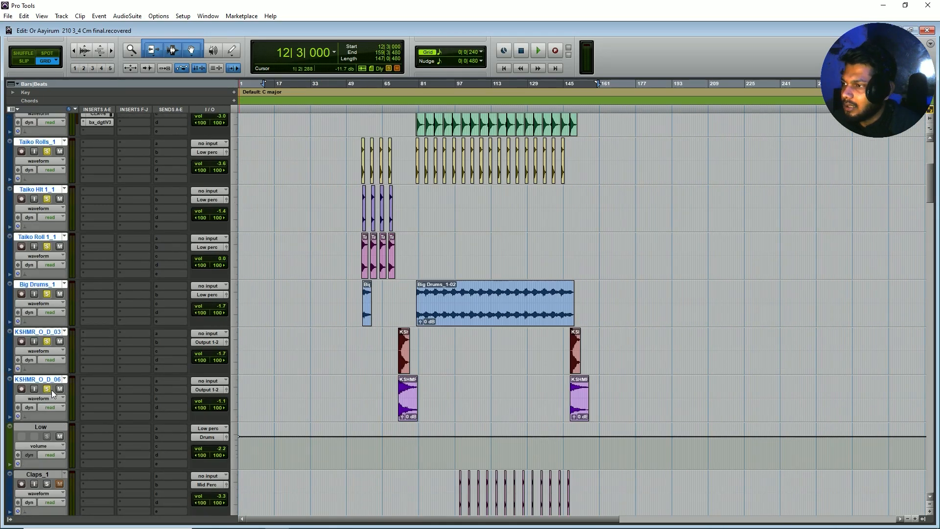
click(450, 366)
key(space)
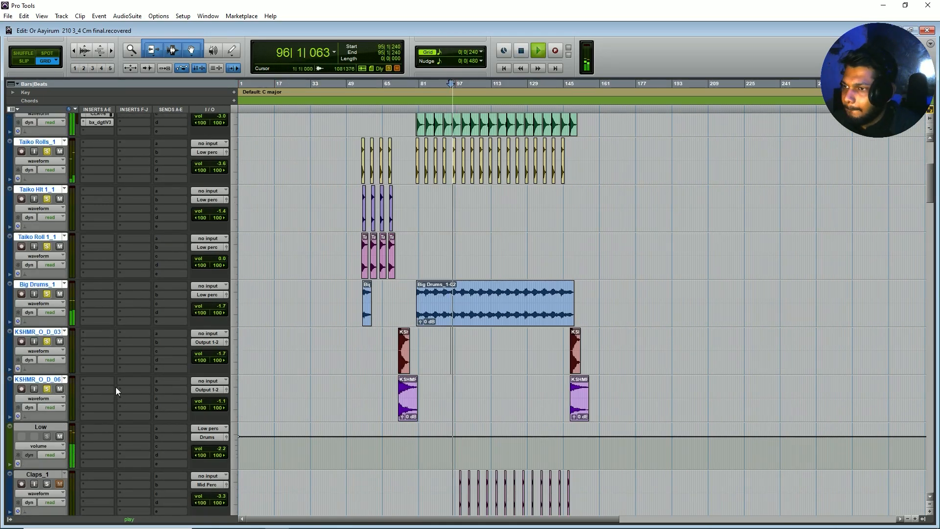
click(43, 426)
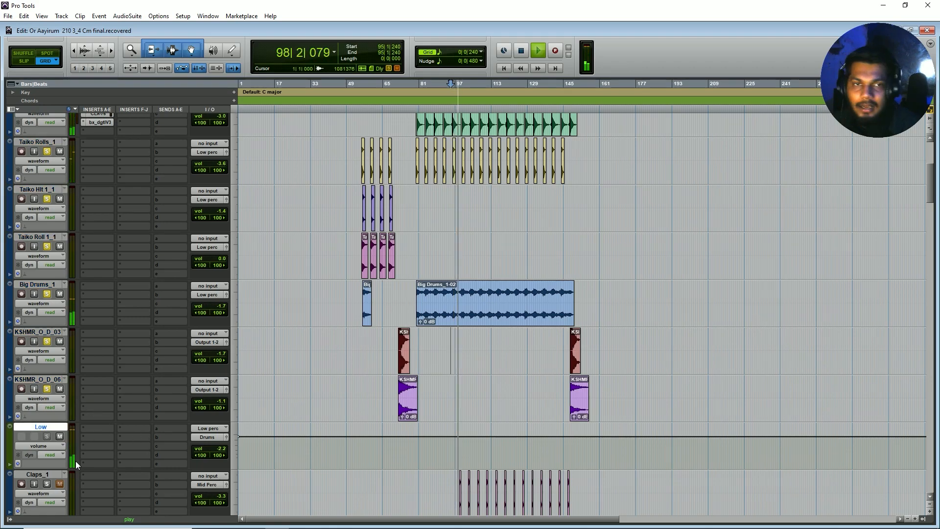
Solo the mid percussion tracks from Claps_1 to KSHMR_O_D_15, listen to them and stop playback.
scroll(146, 412, down, 4)
scroll(142, 392, down, 2)
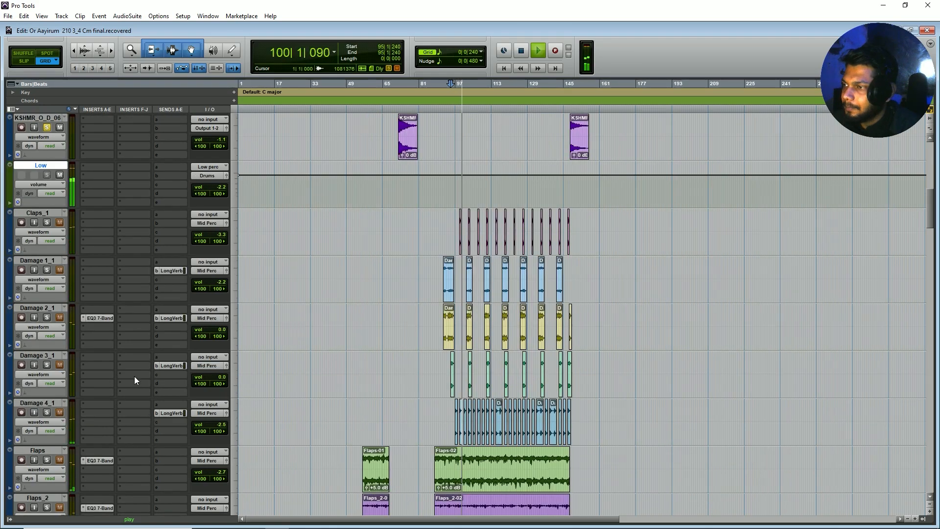
click(45, 214)
scroll(61, 280, down, 8)
shift+click(46, 261)
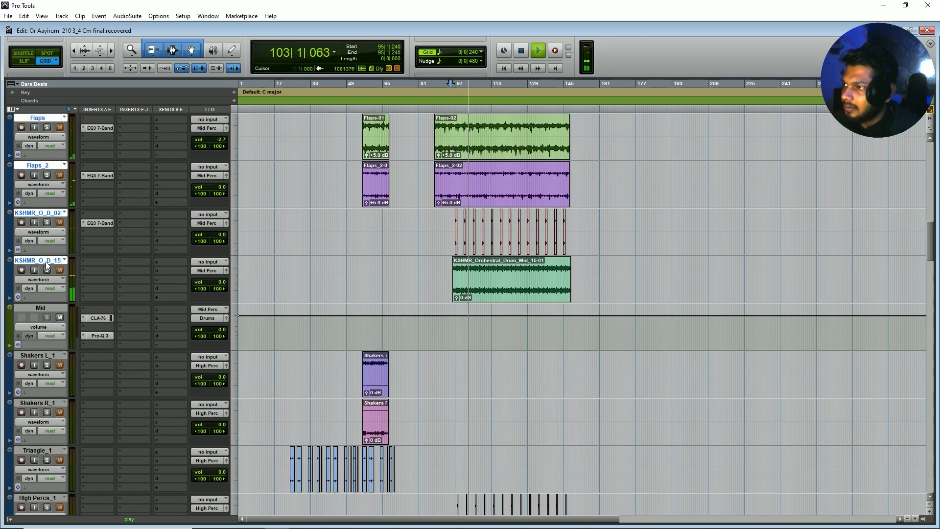
alt+shift+click(46, 268)
alt+shift+click(46, 268)
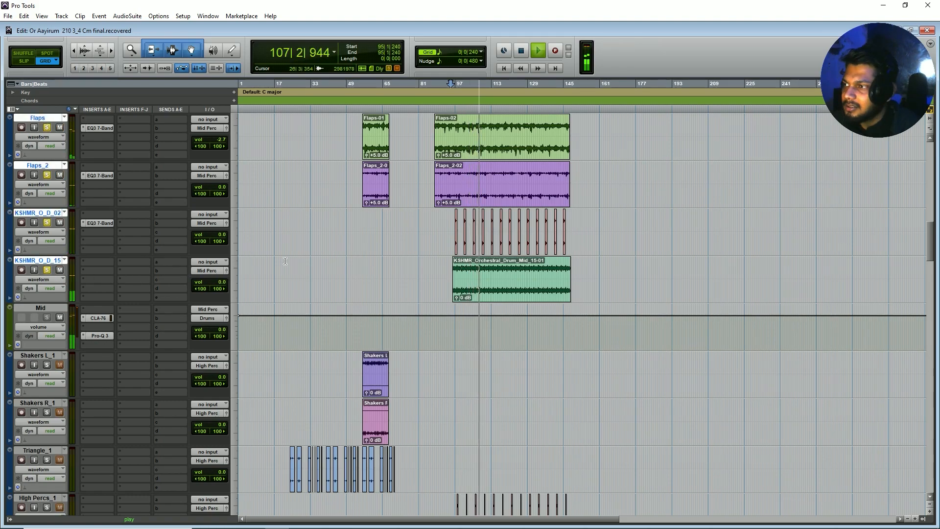
key(space)
Examine the RBass, CLA-76 and bx_digital V3 inserts on the Taiko Hit 2_1 track.
scroll(314, 307, up, 10)
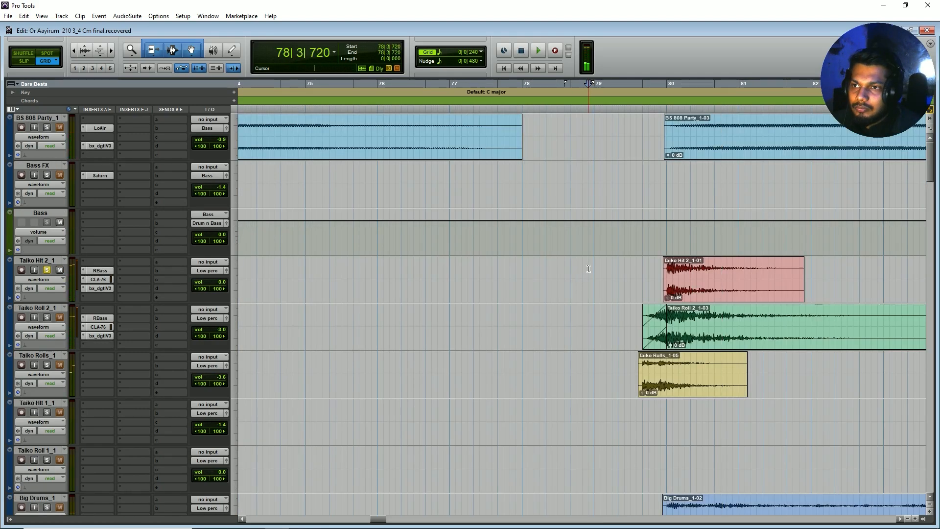
click(100, 270)
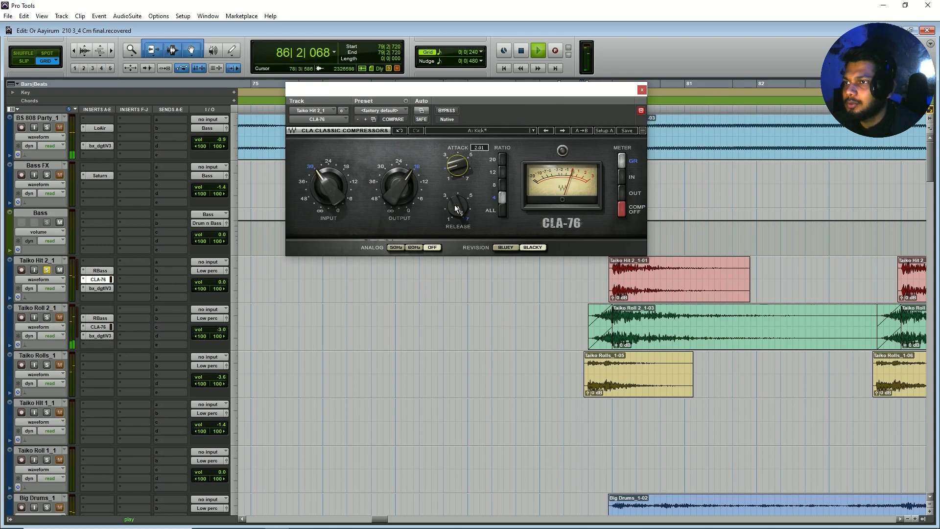
click(642, 91)
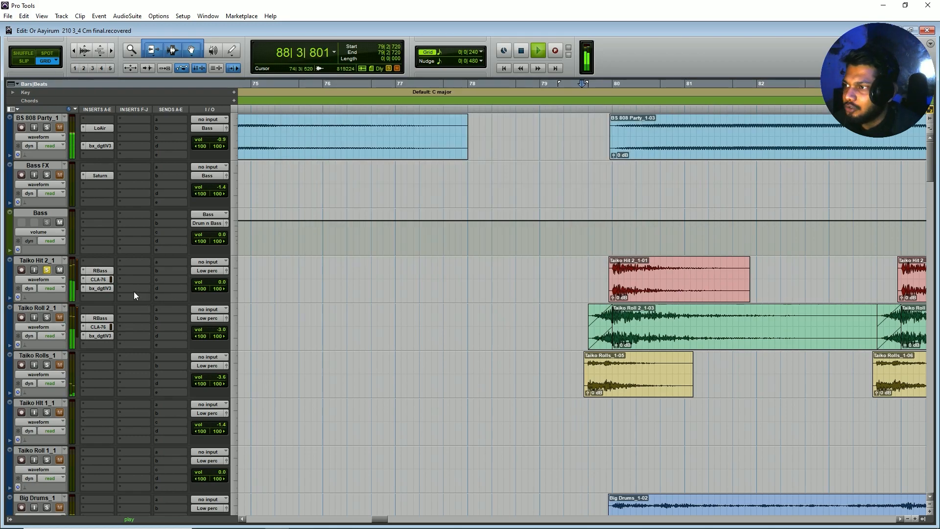
click(103, 287)
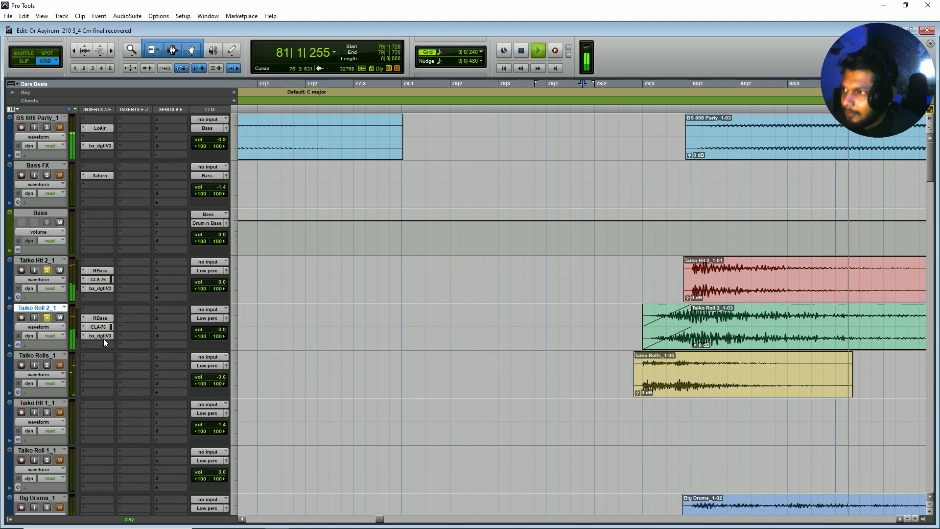
Stop playback and examine the RBass and bx_digital V3 settings on the Taiko Roll 2_1 track.
key(space)
click(100, 318)
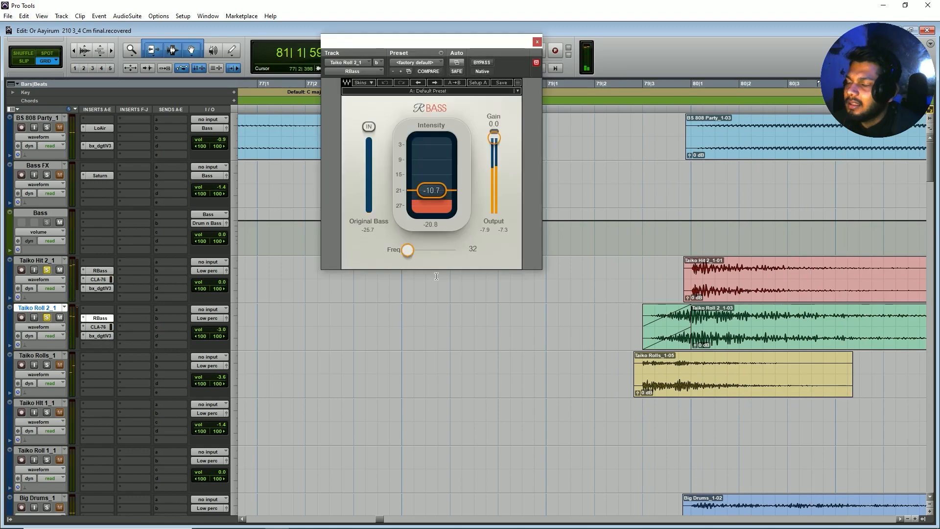
drag(452, 41, 548, 48)
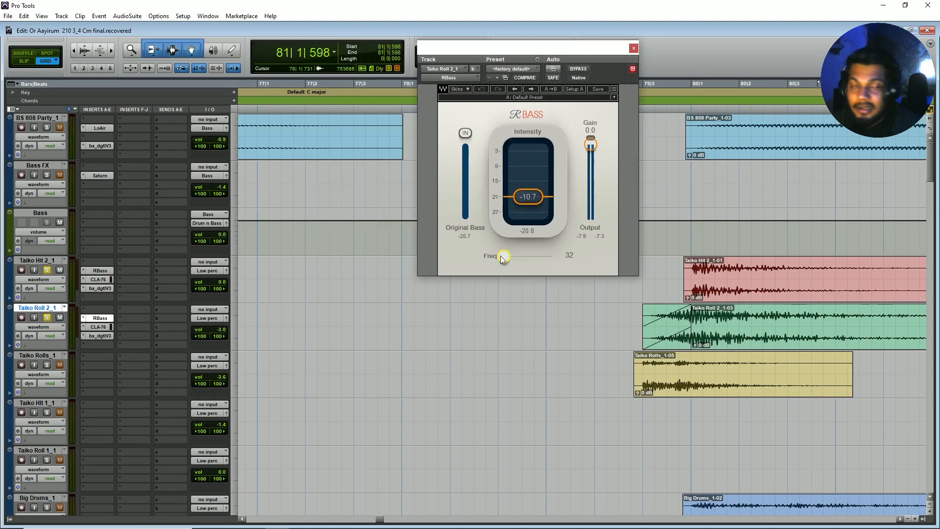
click(100, 335)
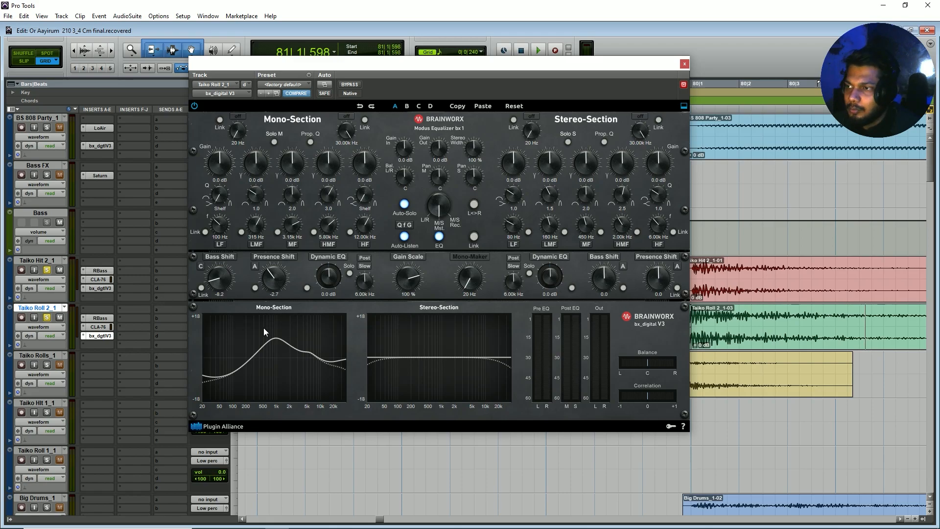
click(684, 63)
Examine the EQ3 7-Band curve on the Damage 2_1 track and close the plug-in.
scroll(60, 216, down, 6)
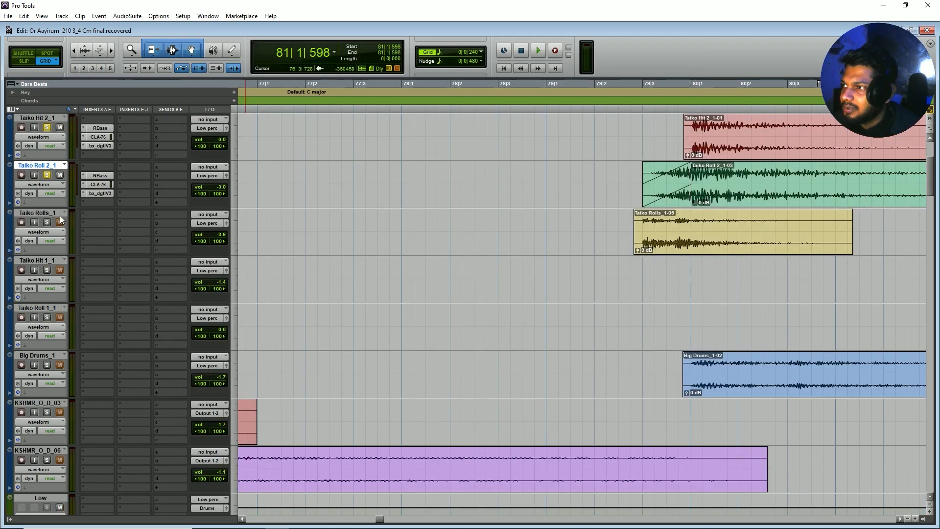
scroll(98, 377, down, 5)
click(98, 270)
scroll(95, 491, down, 2)
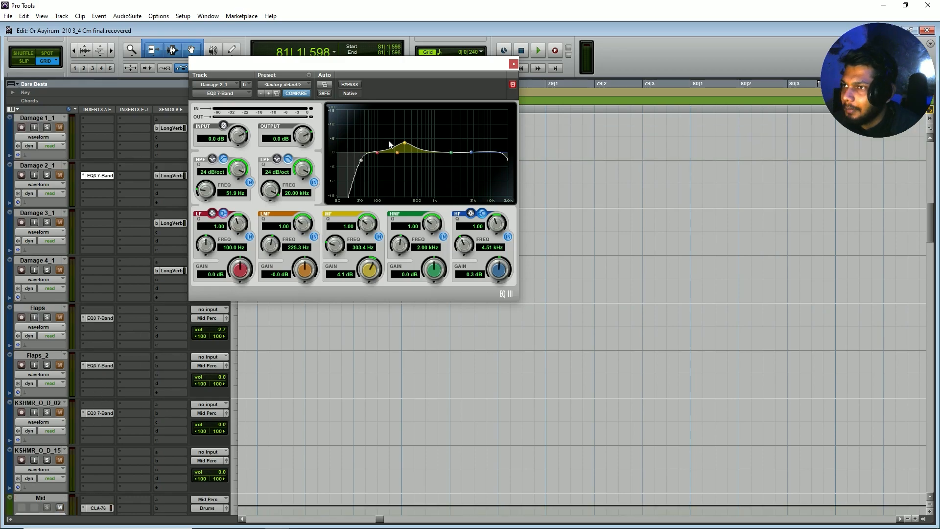
click(513, 64)
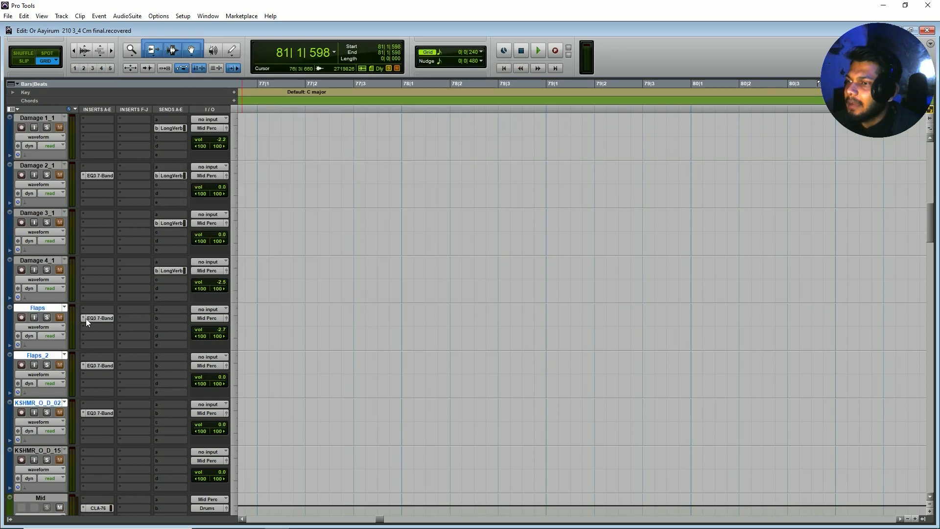
Play from bar 96 and solo the Flaps, Flaps_2 and KSHMR_O_D_02 tracks.
key(r)
key(r)
key(r)
key(r)
click(740, 416)
key(t)
key(t)
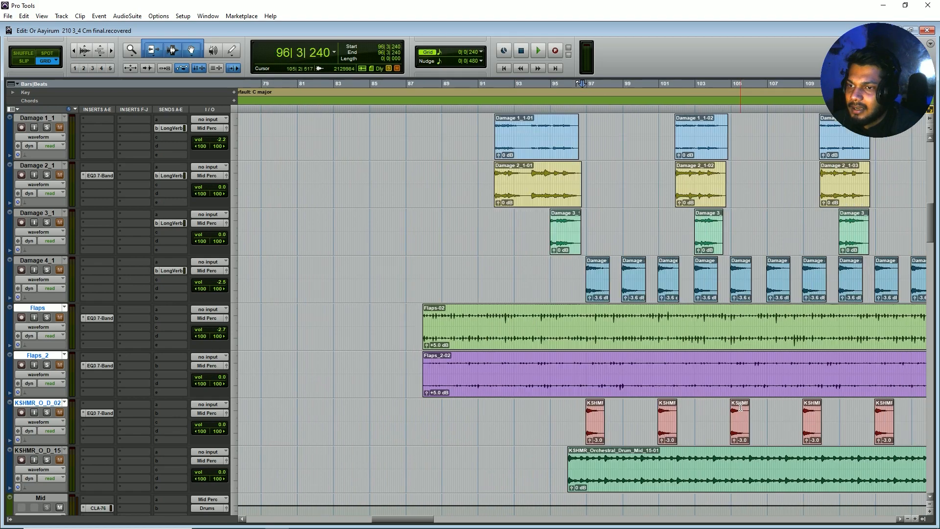
key(space)
click(47, 318)
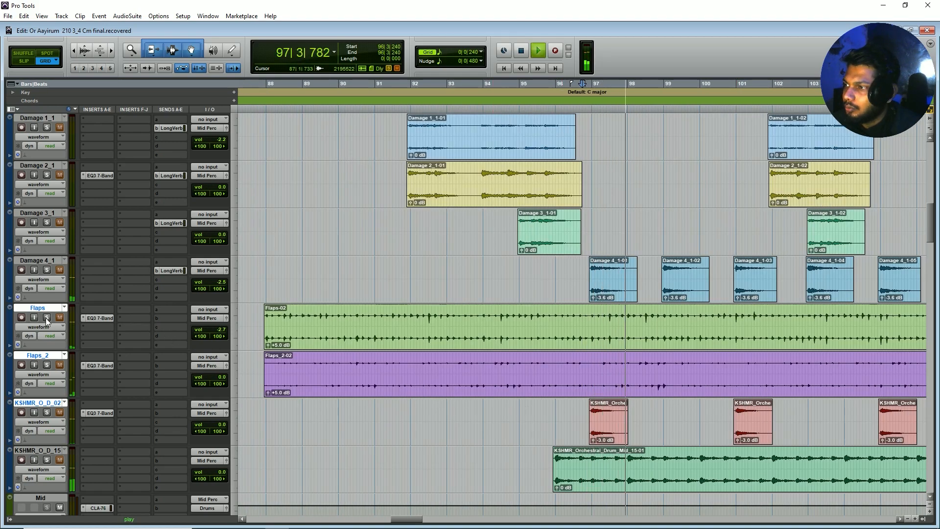
click(47, 365)
click(47, 412)
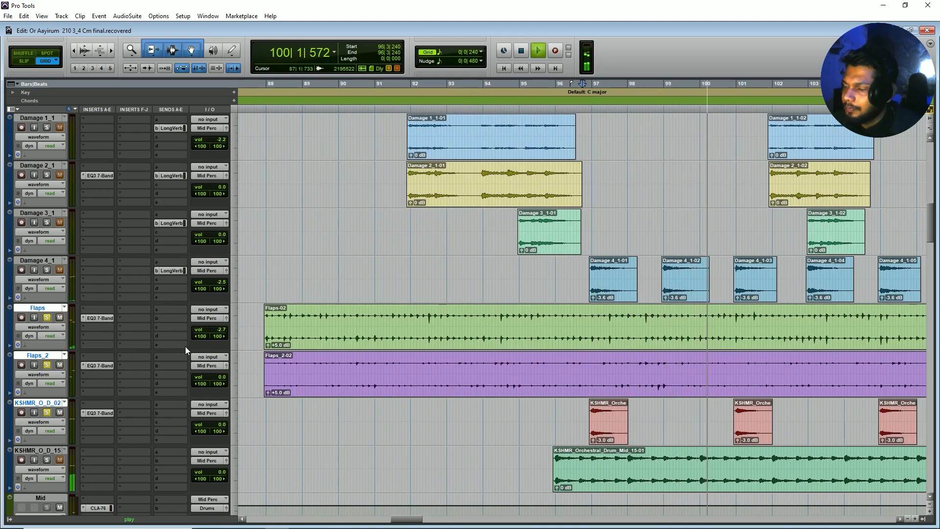
Bypass the EQ3 7-Band inserts on Flaps, Flaps_2 and KSHMR_O_D_02 during playback to hear the unprocessed sound.
key(r)
scroll(114, 360, up, 7)
scroll(115, 358, down, 12)
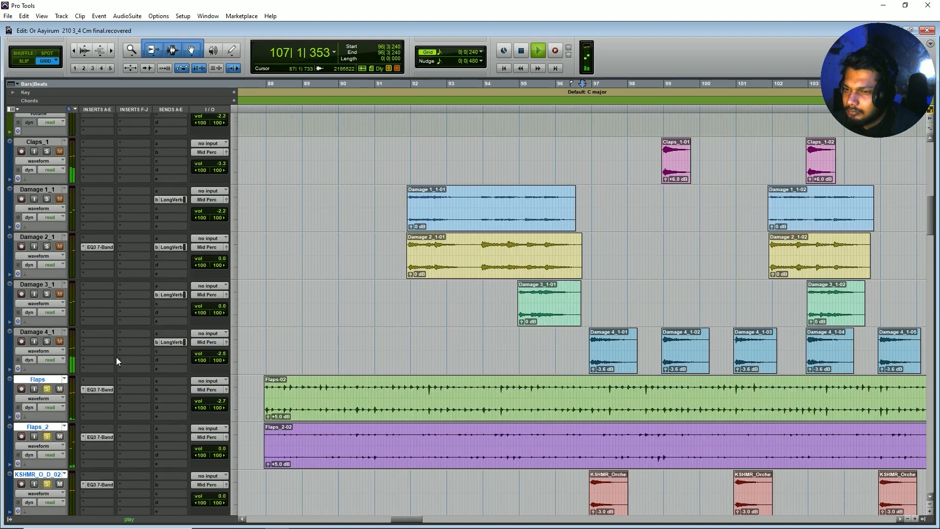
key(r)
scroll(146, 357, down, 2)
scroll(78, 341, up, 8)
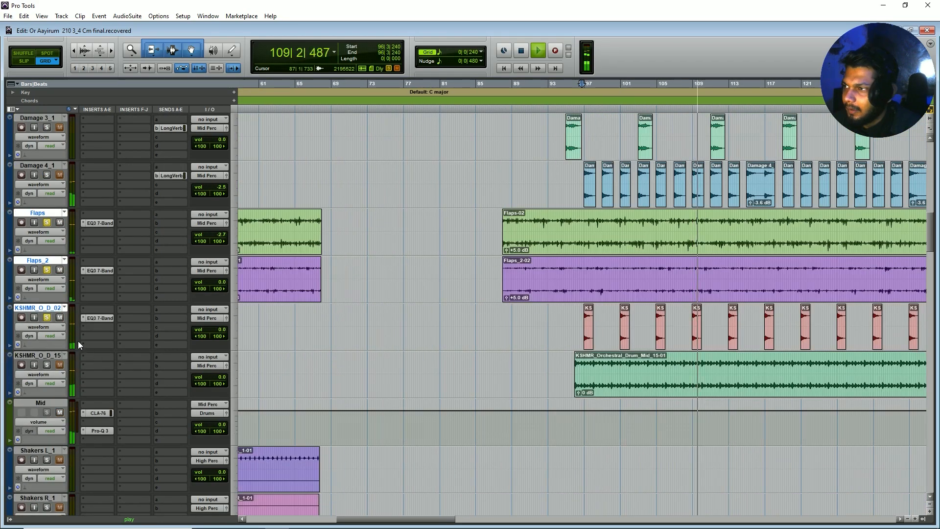
ctrl+click(95, 318)
ctrl+click(101, 222)
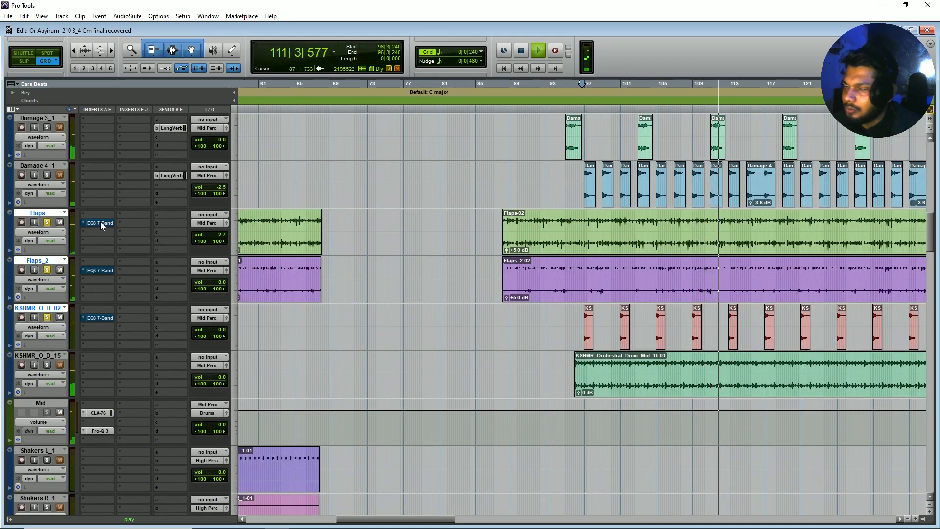
Re-enable the EQ3 7-Band inserts on the Flaps, Flaps_2 and KSHMR_O_D_02 tracks.
key(r)
key(t)
ctrl+click(98, 223)
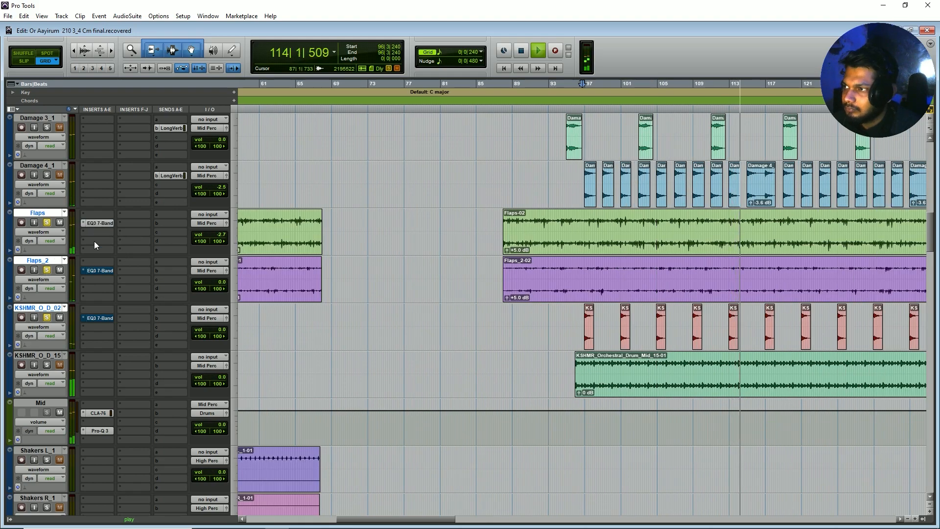
ctrl+click(96, 270)
ctrl+click(103, 319)
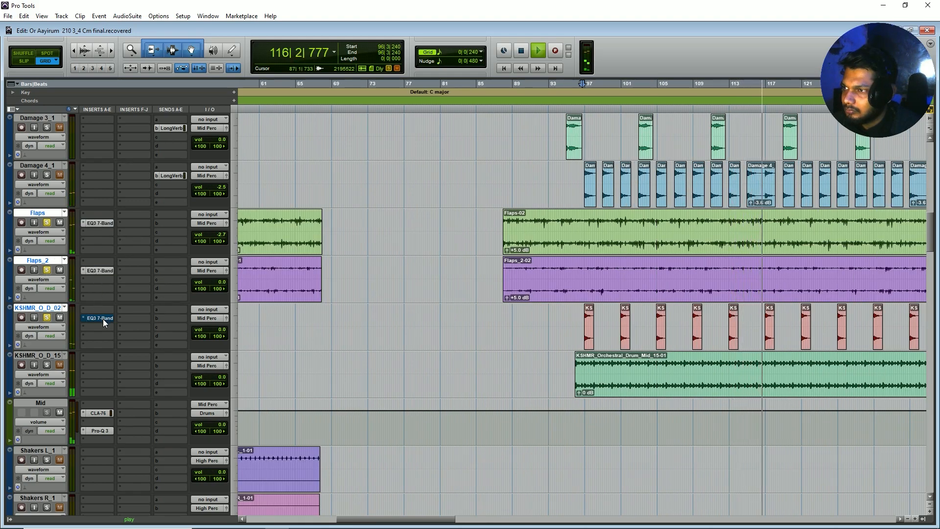
In the KSHMR_O_D_02 track's EQ3 7-Band, set the low-mid band to -4.0 dB gain with a Q of 1.21, and close it.
click(103, 318)
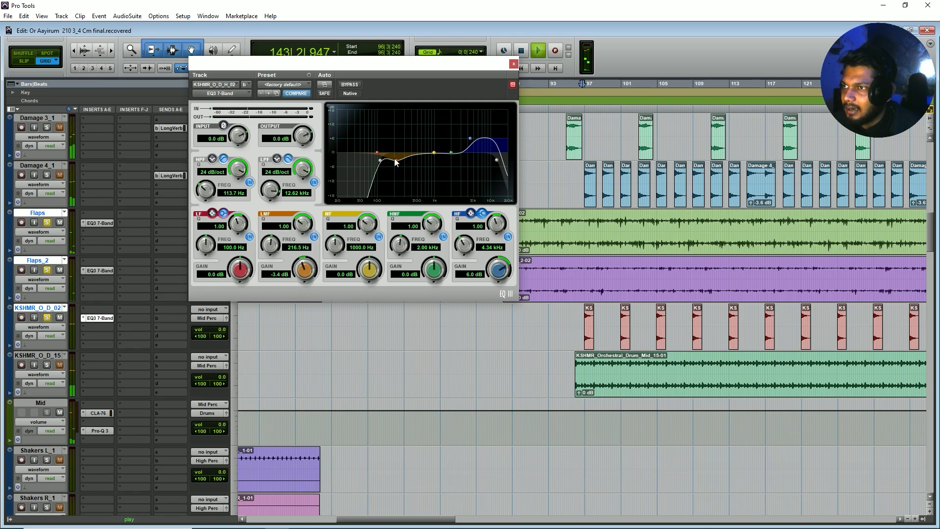
drag(396, 160, 396, 163)
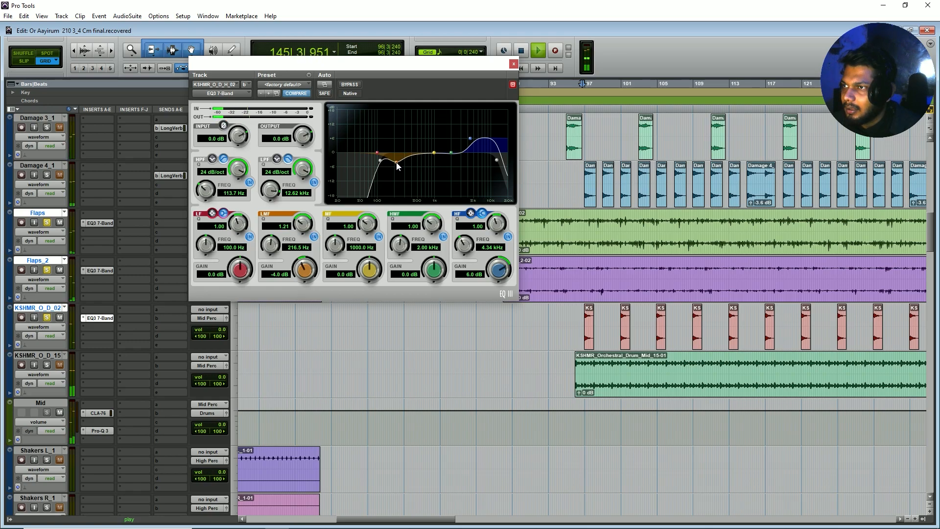
click(513, 65)
Stop playback and place the edit cursor at bar 112 on the Mid bus track.
key(r)
key(r)
scroll(336, 311, down, 3)
key(space)
click(489, 283)
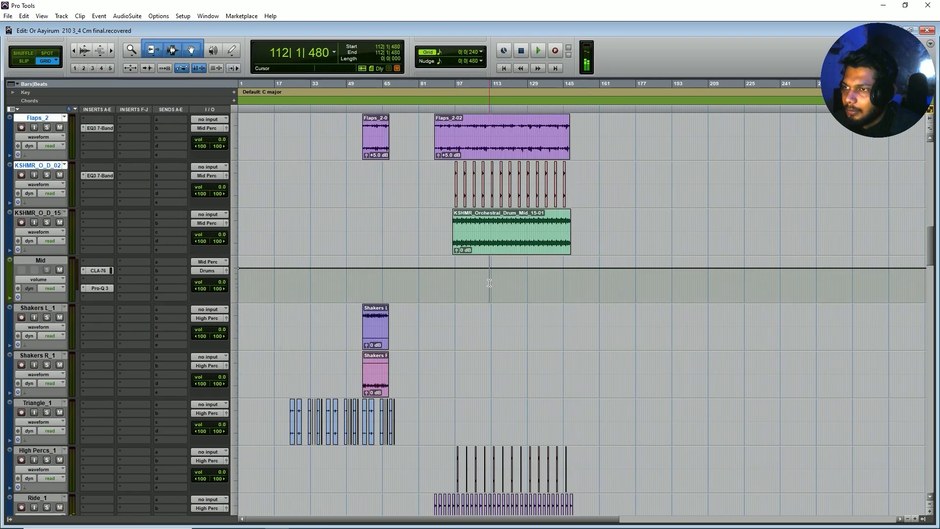
key(t)
key(t)
scroll(508, 294, up, 3)
scroll(124, 365, down, 3)
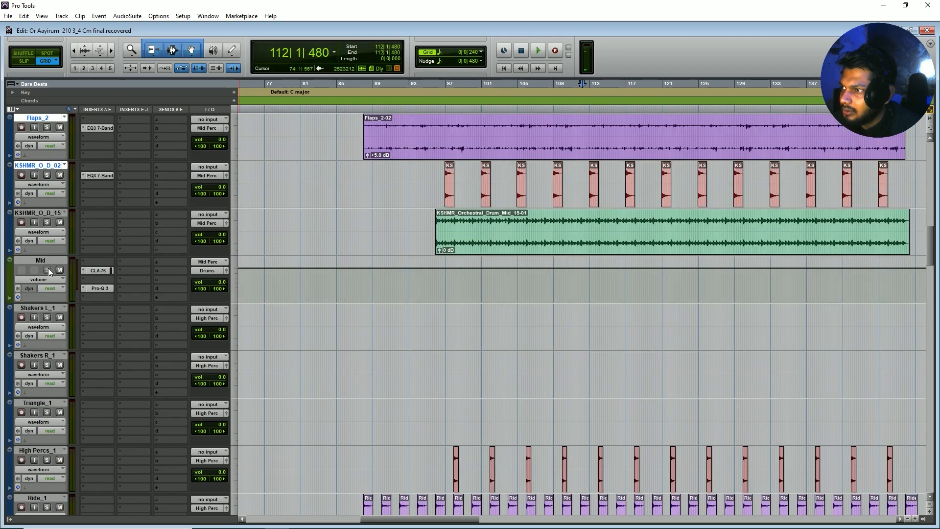
Select the Mid bus and examine its CLA-76 and Pro-Q 3 inserts during playback from bar 112, closing each one.
click(40, 260)
click(98, 270)
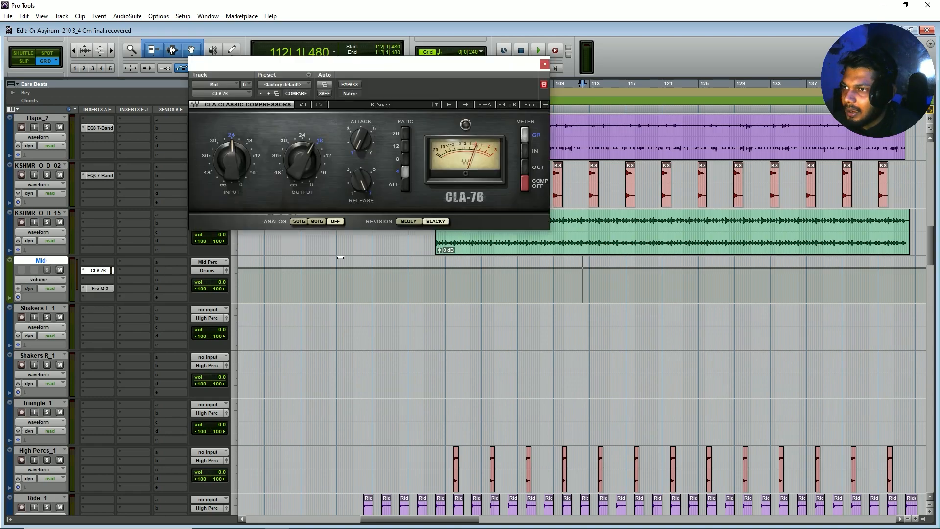
mouse_move(358, 179)
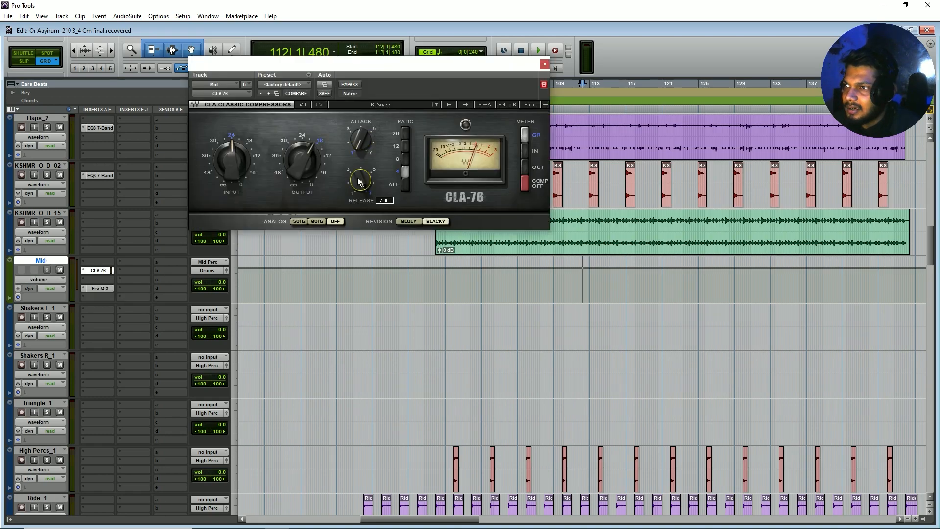
key(space)
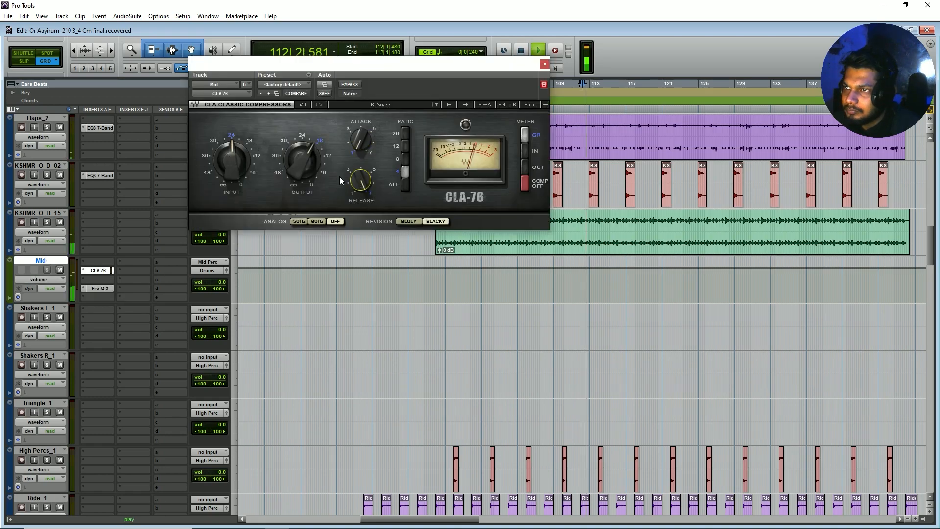
click(545, 64)
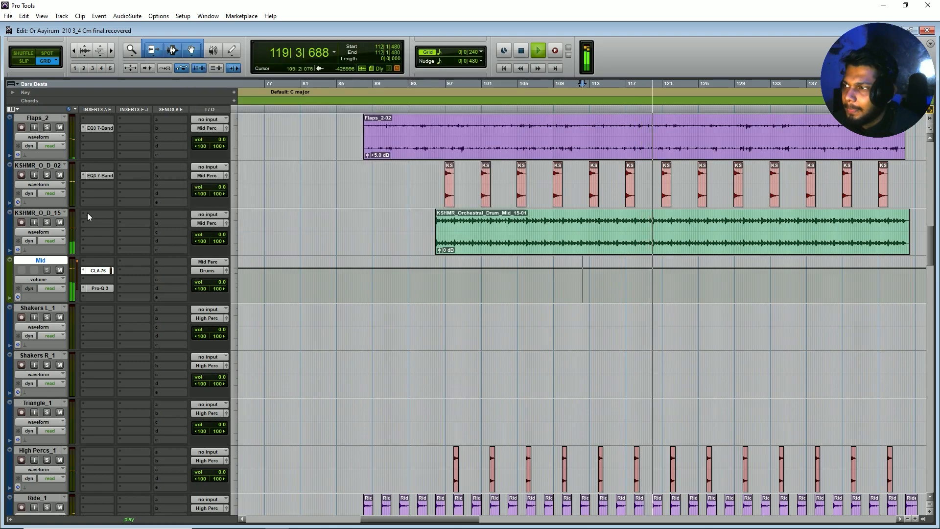
click(107, 289)
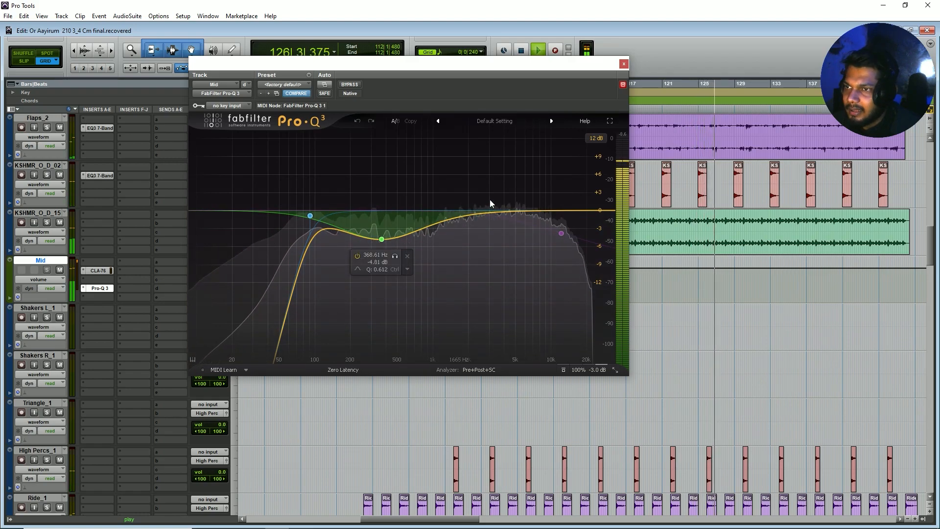
click(624, 64)
Open the PanMan editor inside the High bus's Blue Cat's PatchWork insert, watch its panning during playback, and stop playback.
scroll(55, 303, down, 3)
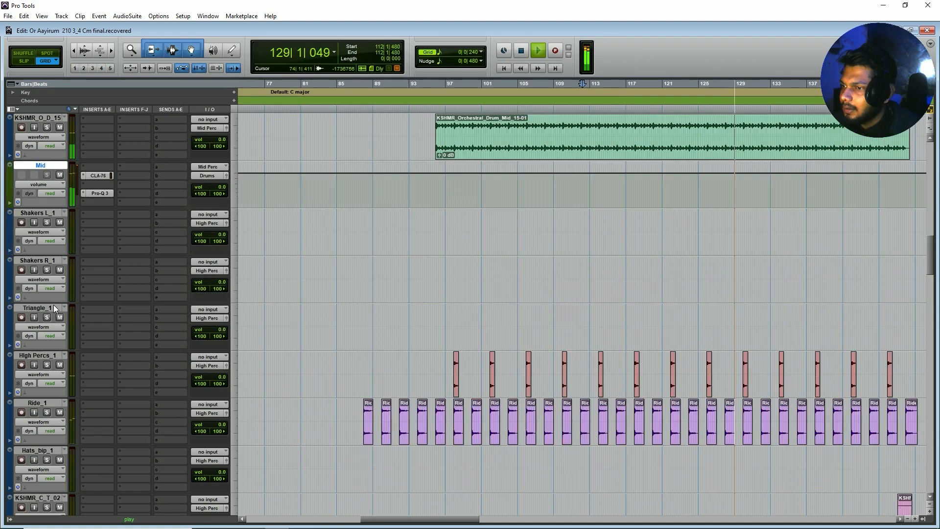
scroll(66, 281, down, 7)
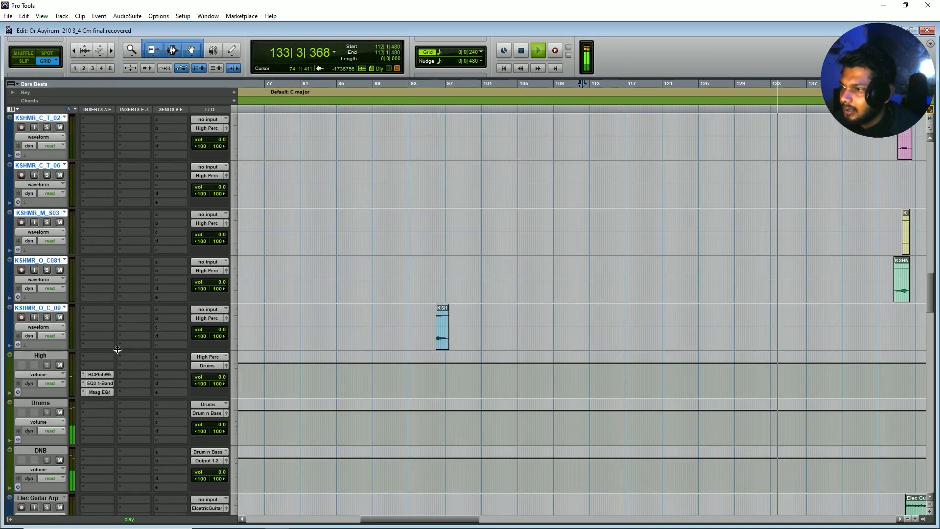
key(r)
key(r)
click(100, 374)
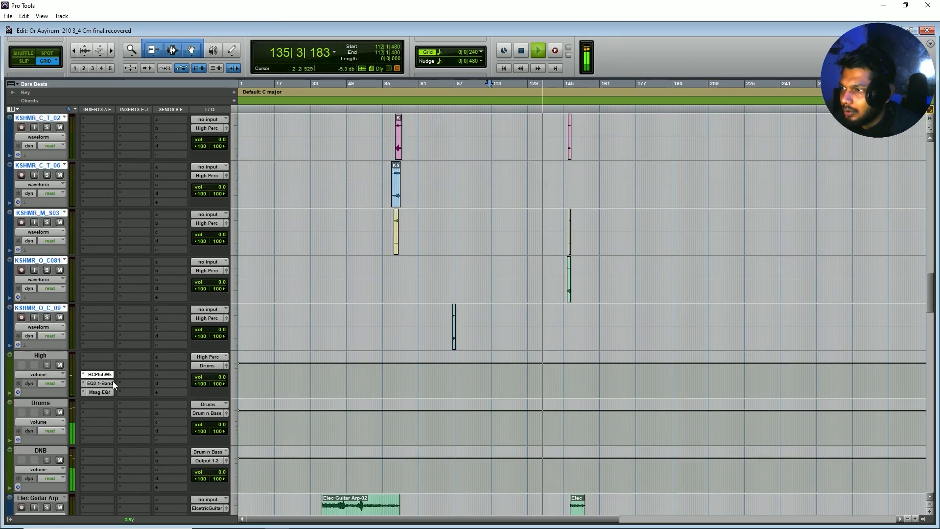
right_click(336, 161)
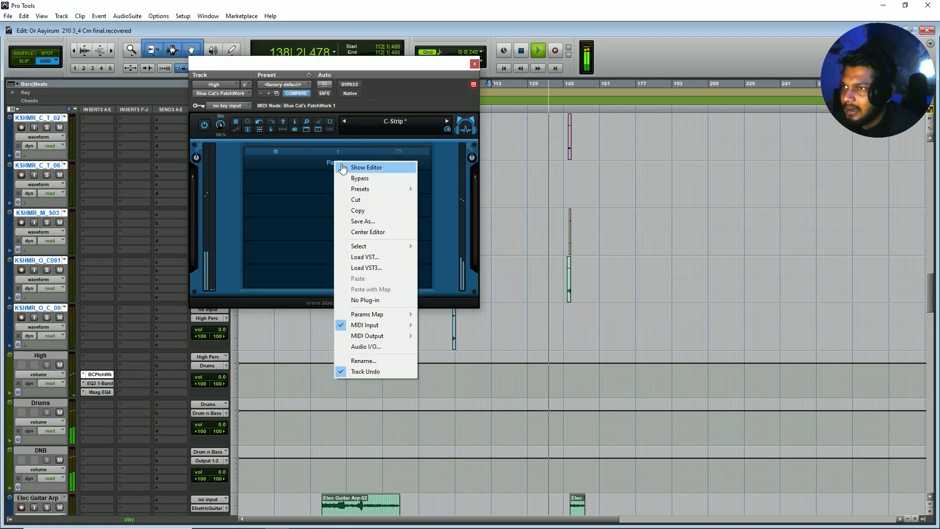
click(432, 160)
right_click(405, 151)
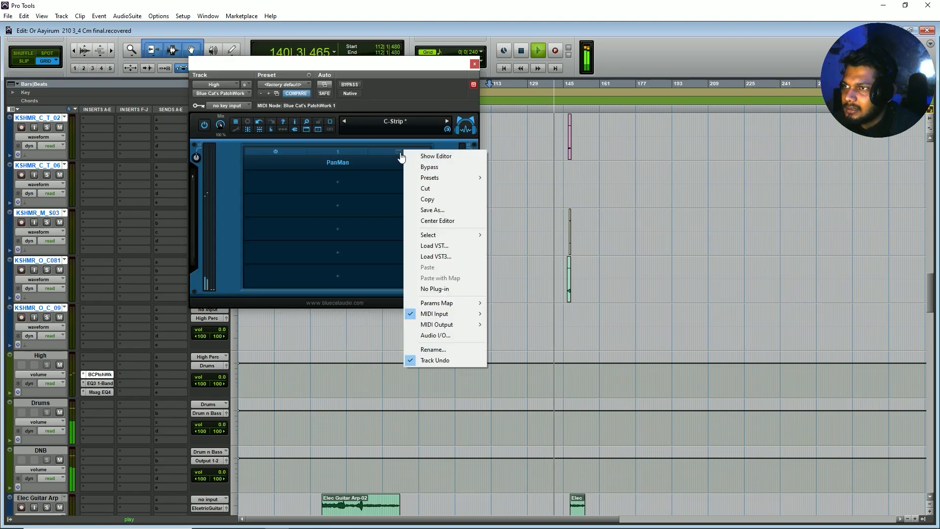
click(426, 155)
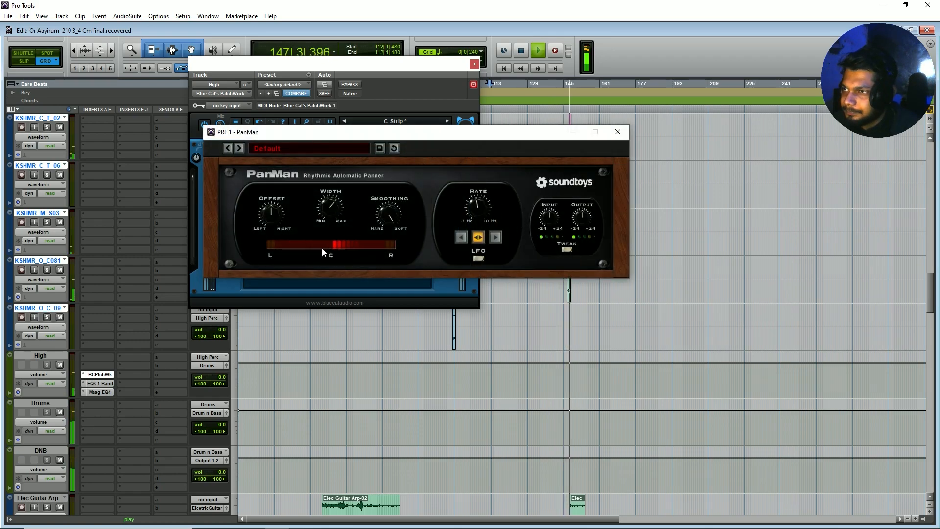
key(space)
Inspect the High bus's EQ3 1-Band and Maag EQ4 inserts, and close the plug-in window.
click(100, 383)
click(101, 392)
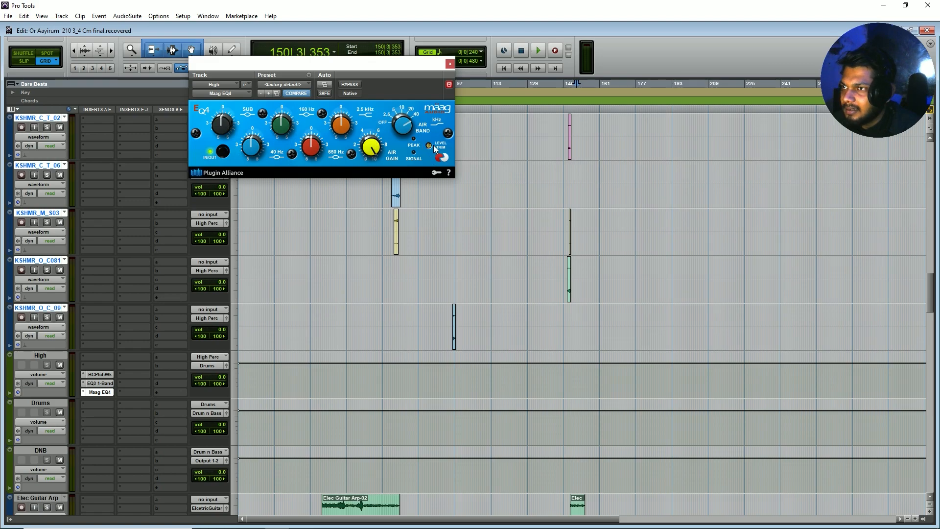
click(451, 65)
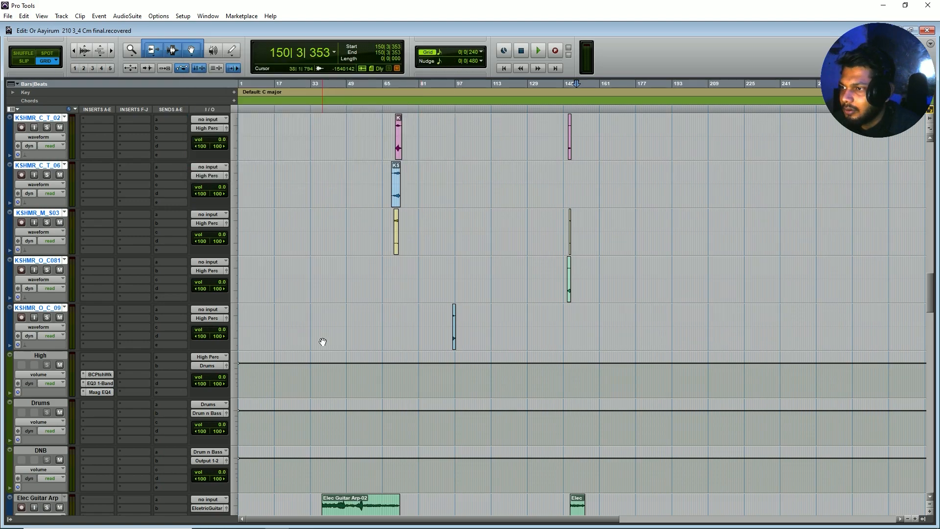
Look over the high percussion tracks and their routing, selecting the High bus and the Drums bus.
key(ctrl+bracketleft)
key(t)
key(t)
scroll(368, 378, down, 3)
scroll(113, 304, up, 6)
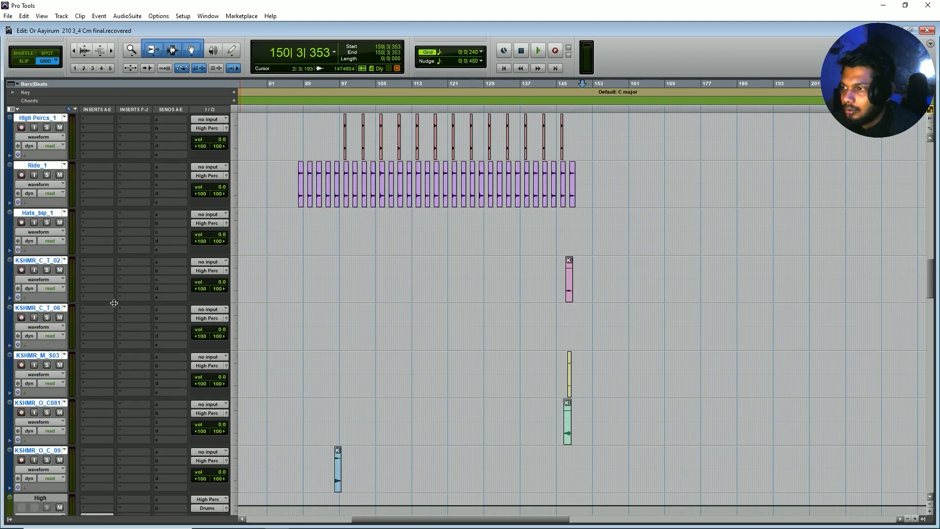
scroll(113, 304, down, 3)
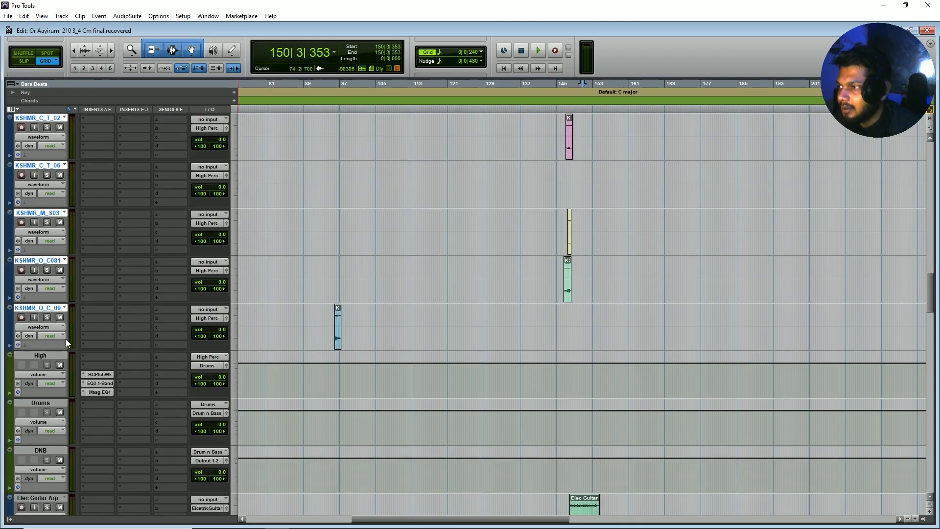
click(55, 354)
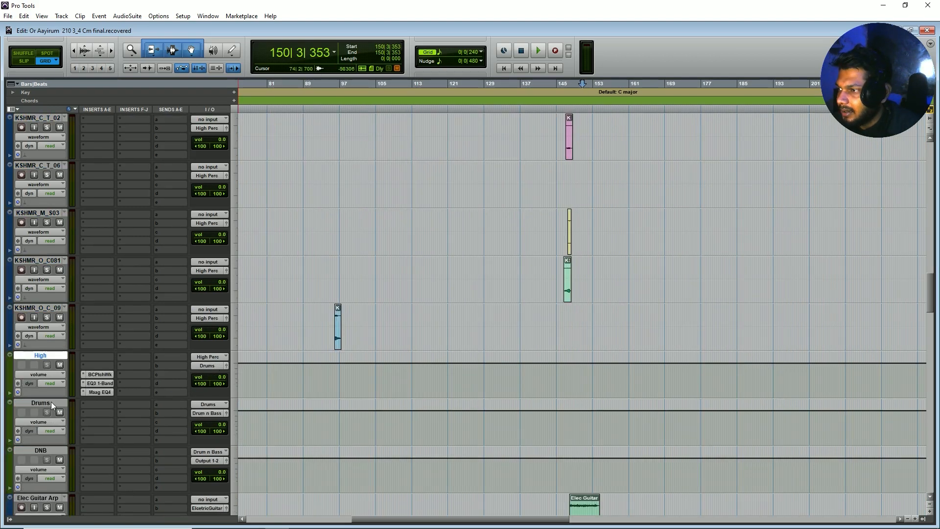
click(51, 402)
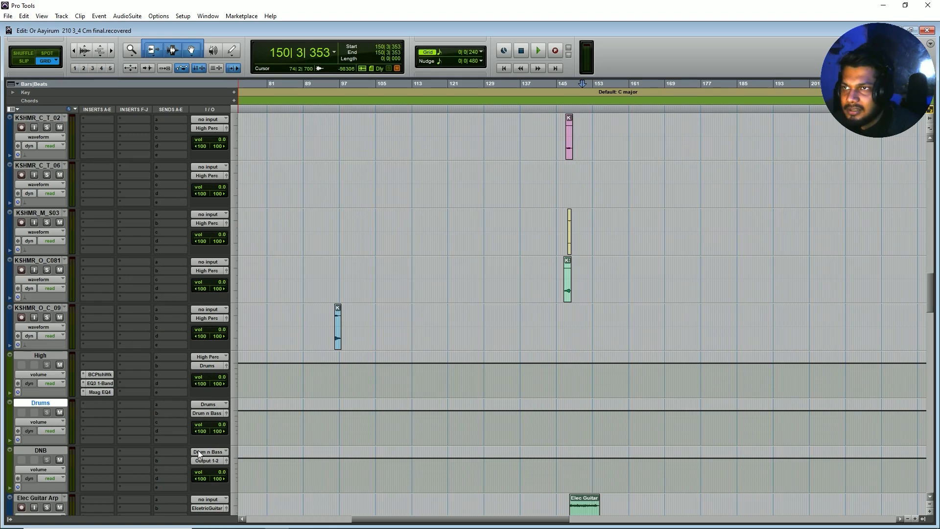
Solo the electric guitar tracks, play them from bar 37, and stop playback.
scroll(233, 438, up, 5)
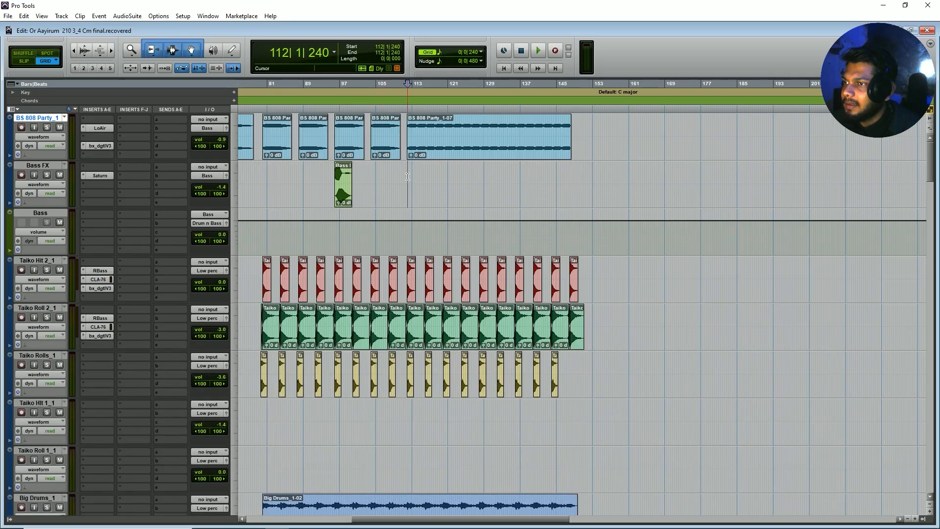
key(space)
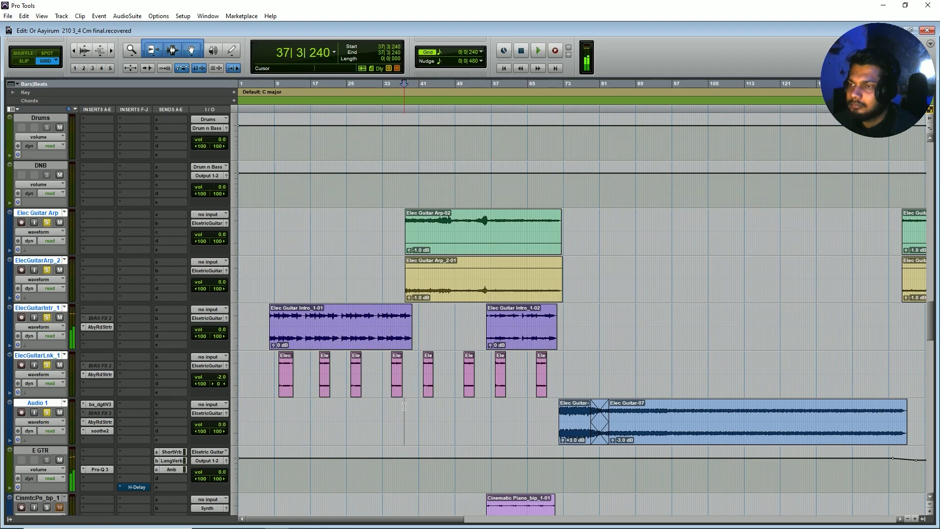
key(ctrl+])
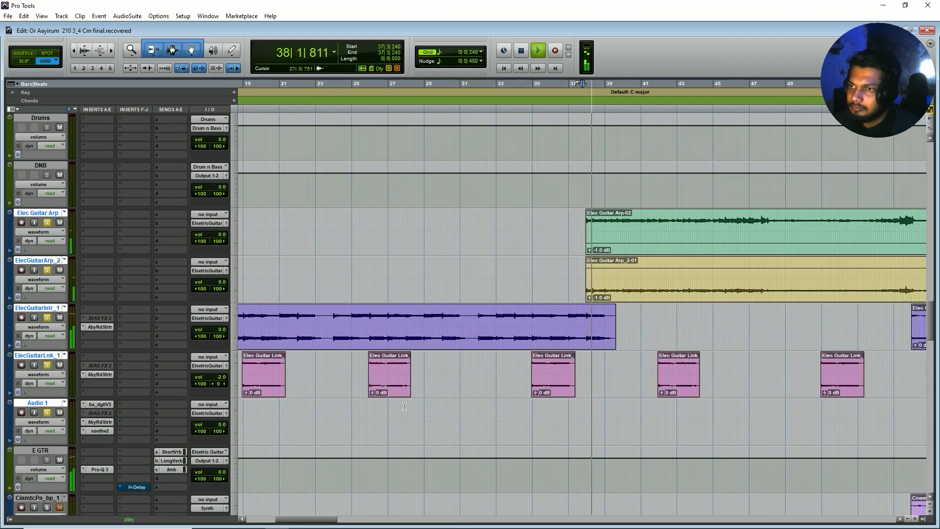
key(ctrl+[)
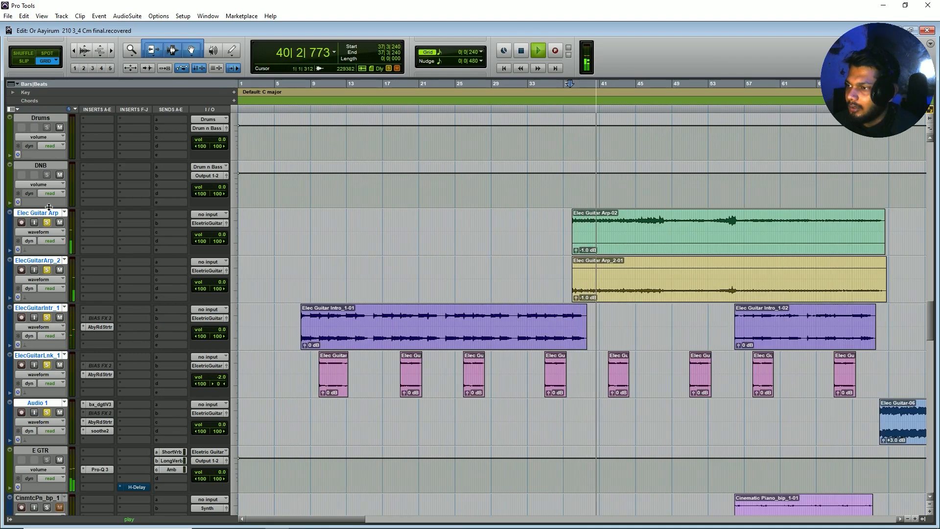
key(ctrl+[)
key(space)
Place the edit cursor at bar 40, examine the E GTR bus's Pro-Q 3 filters, and close the plug-in.
scroll(459, 230, down, 2)
click(416, 326)
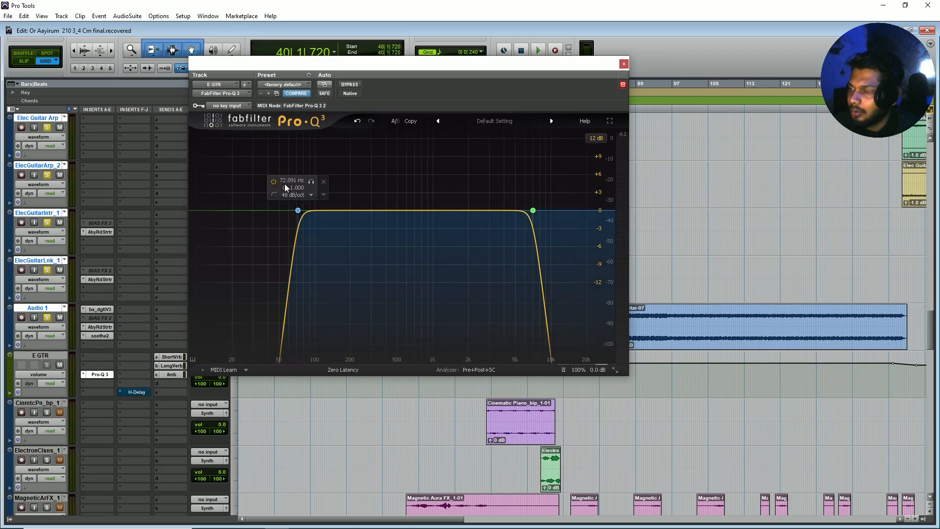
click(623, 64)
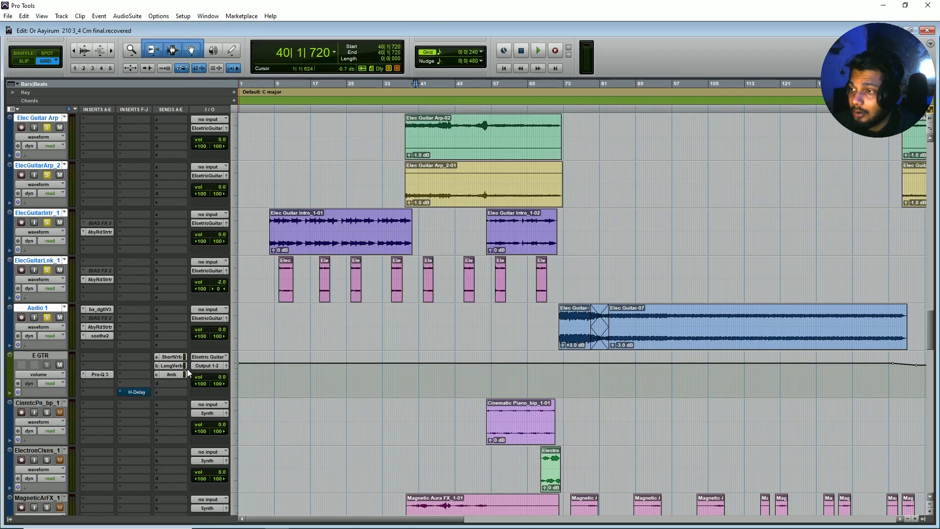
Check the Short Verb and Amb send levels on the E GTR bus, and close the send window.
key(ctrl+bracketleft)
click(177, 357)
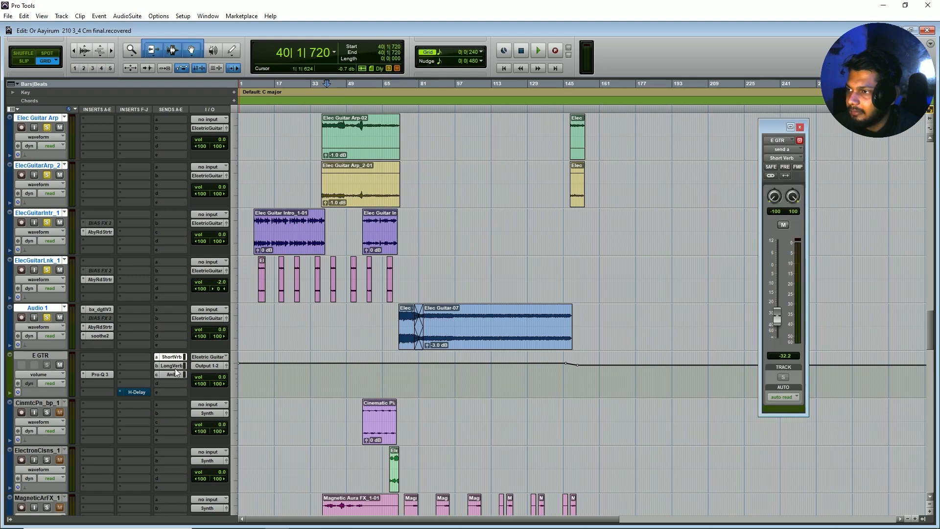
click(174, 374)
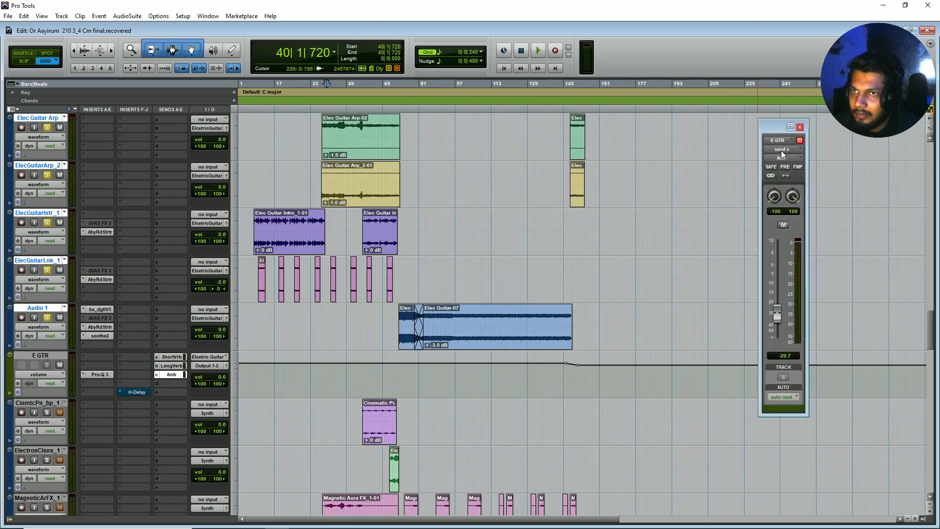
click(800, 128)
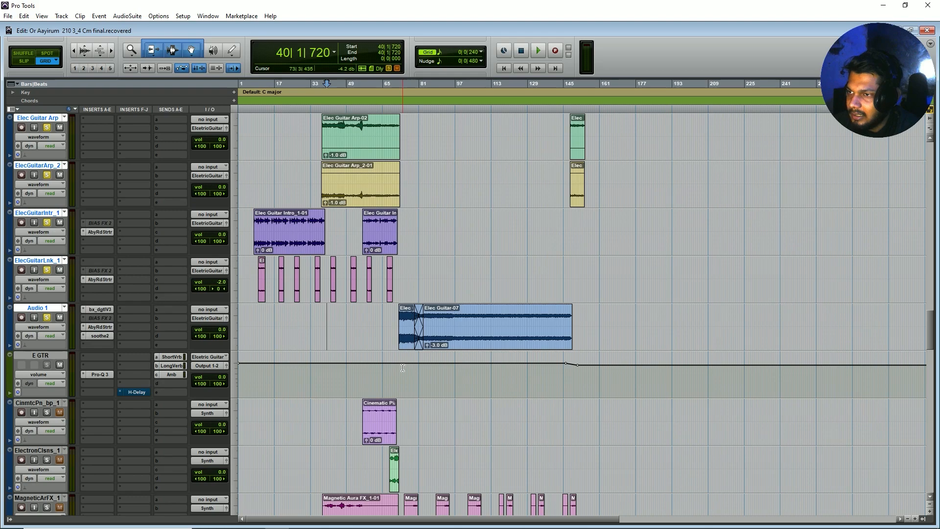